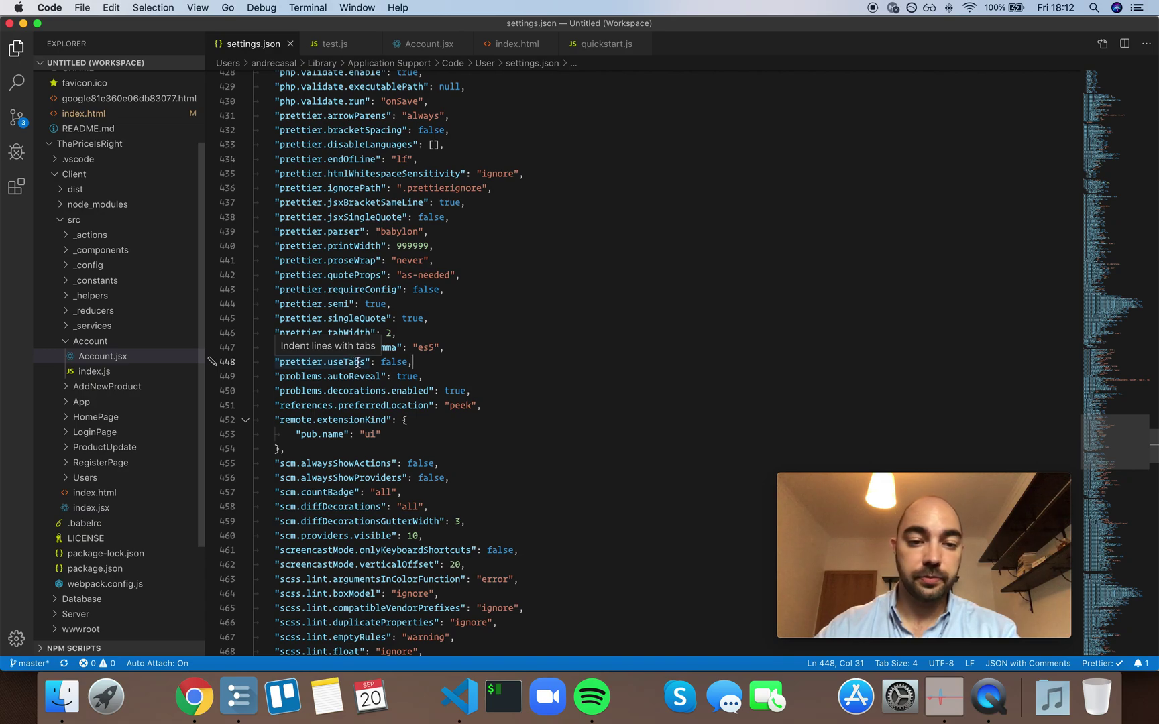
# Replace false with true for "prettier.useTabs" on line 448 and save settings.json
pyautogui.doubleClick(395, 363)
pyautogui.write('true')
pyautogui.press('Right')
pyautogui.press('super+s')
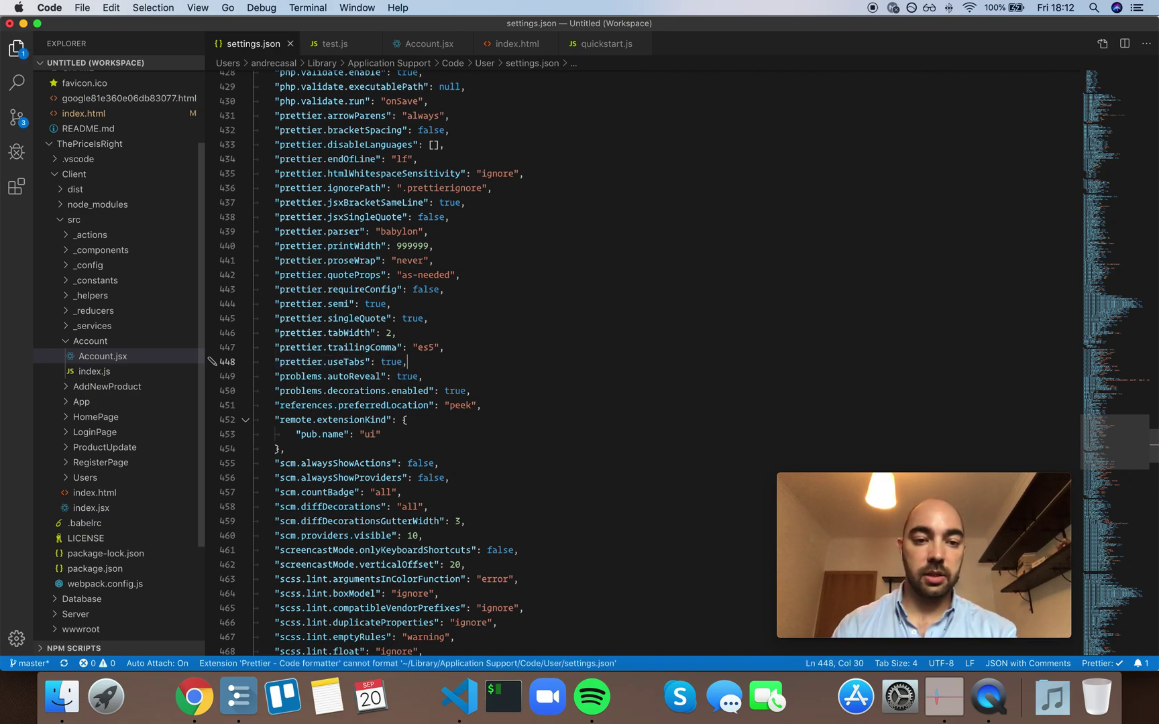